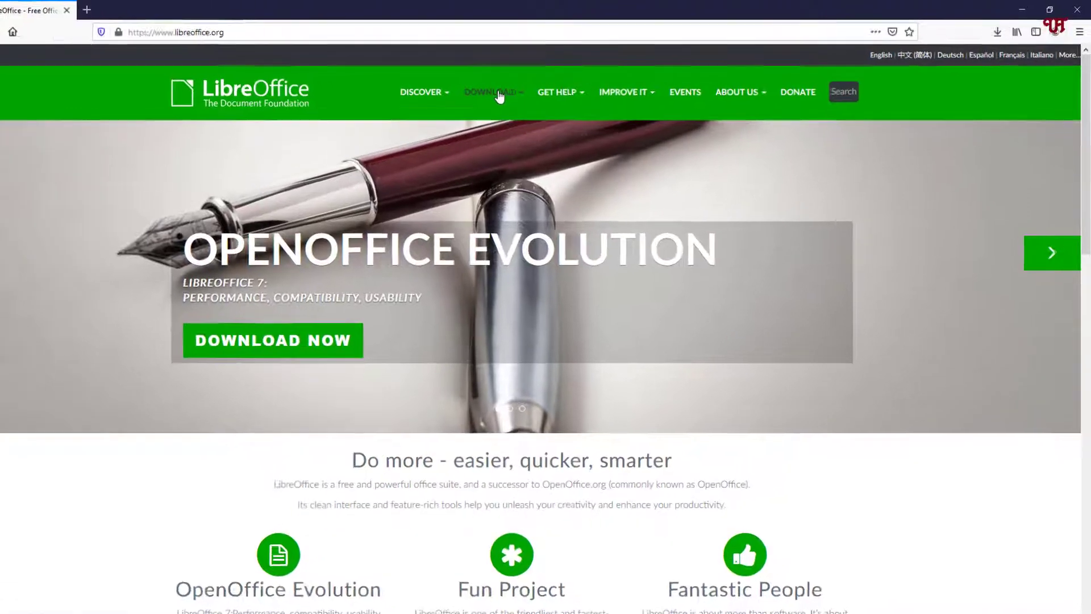
Open the Download LibreOffice page and choose Windows (64-bit) as the operating system for LibreOffice 7.0.1
{"action": "left_click", "coordinate": [528, 89]}
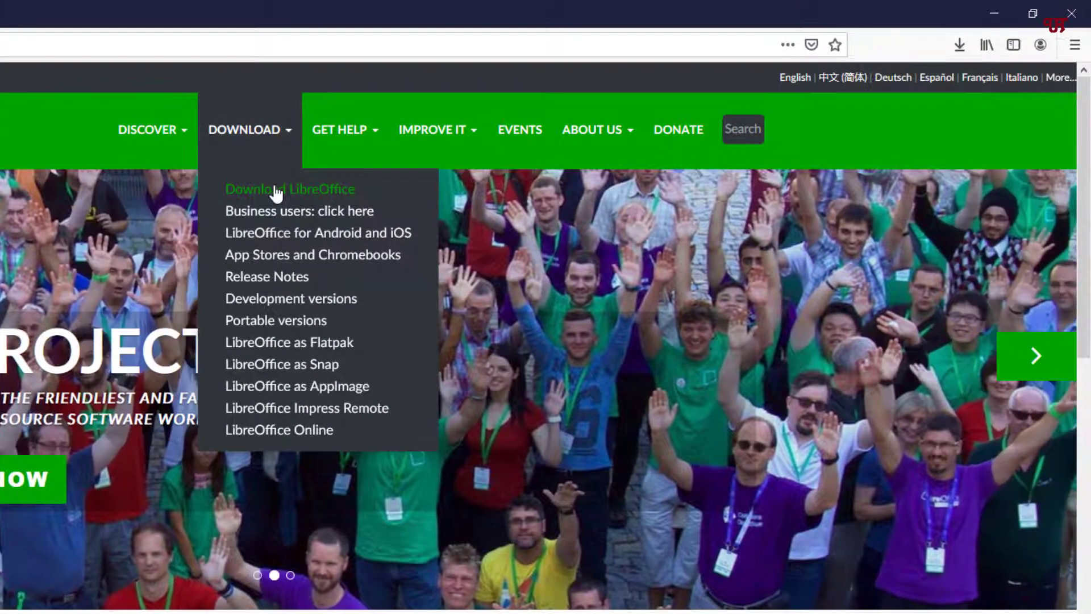
{"action": "left_click", "coordinate": [277, 191]}
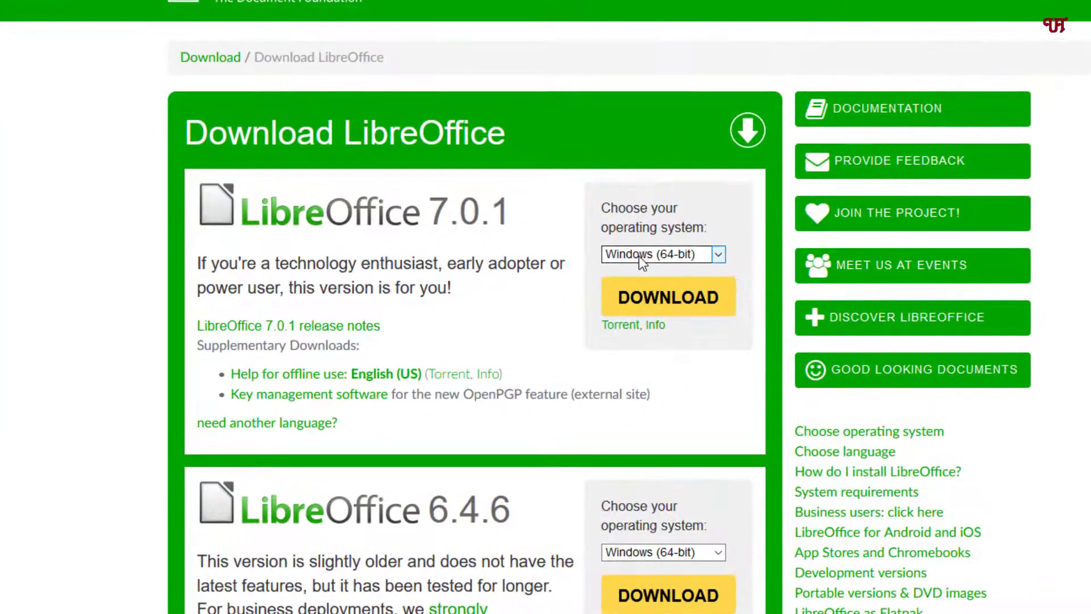
{"action": "left_click", "coordinate": [638, 256]}
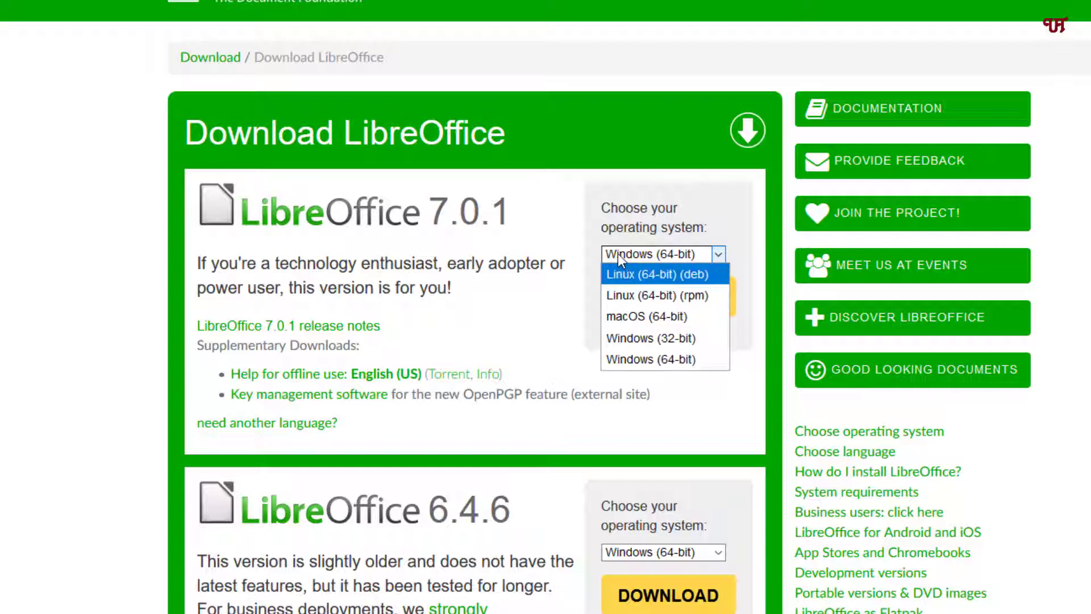
{"action": "left_click", "coordinate": [646, 360]}
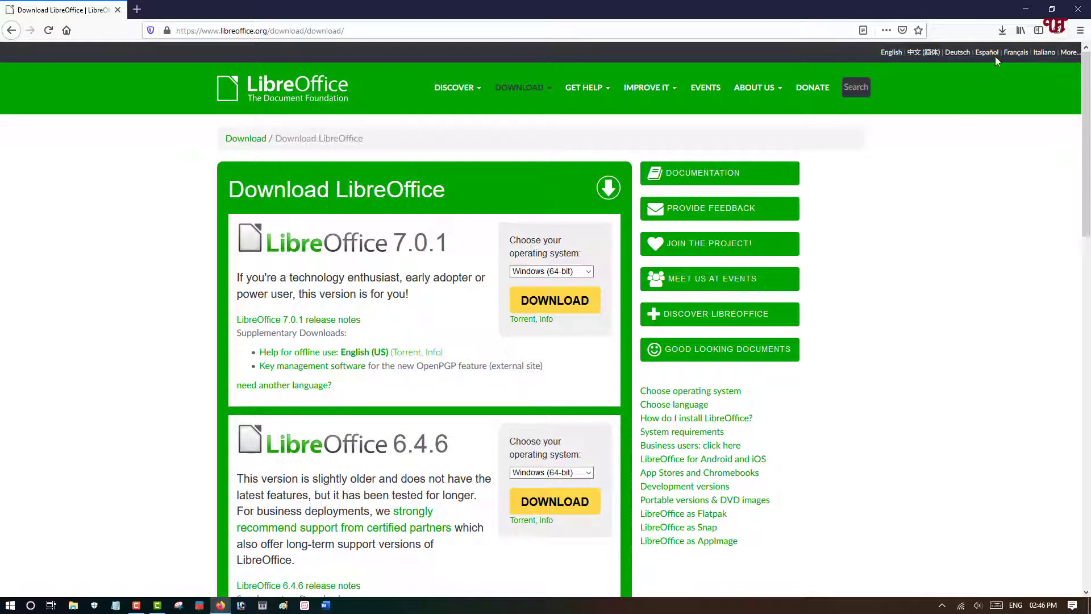
Minimize the browser and check the general properties of the file-sample PDF on the desktop
{"action": "left_click", "coordinate": [1026, 11]}
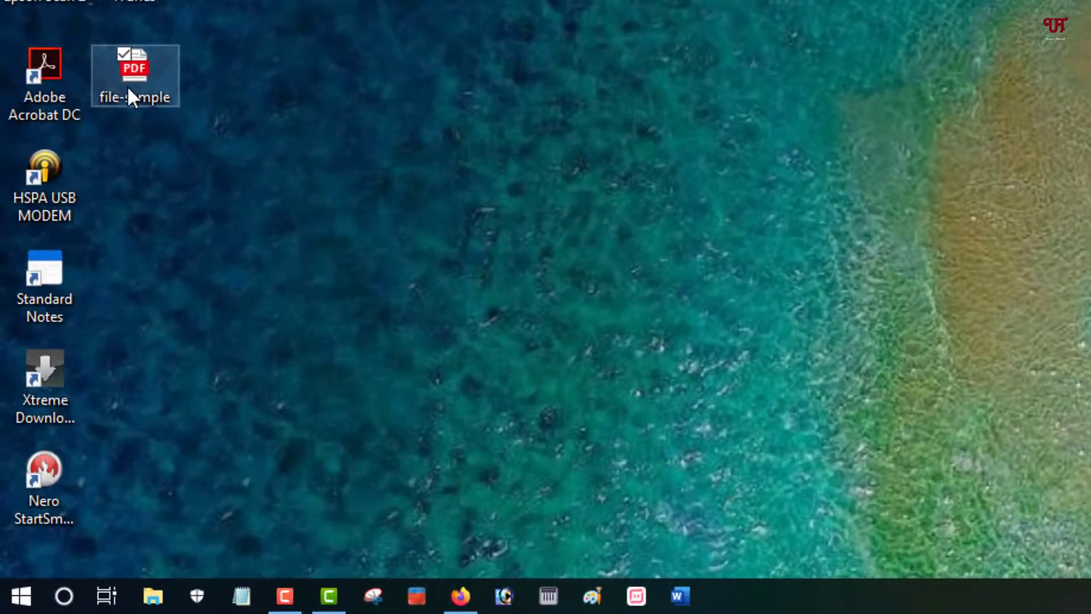
{"action": "left_click", "coordinate": [61, 362]}
{"action": "right_click", "coordinate": [127, 86]}
{"action": "left_click", "coordinate": [123, 557]}
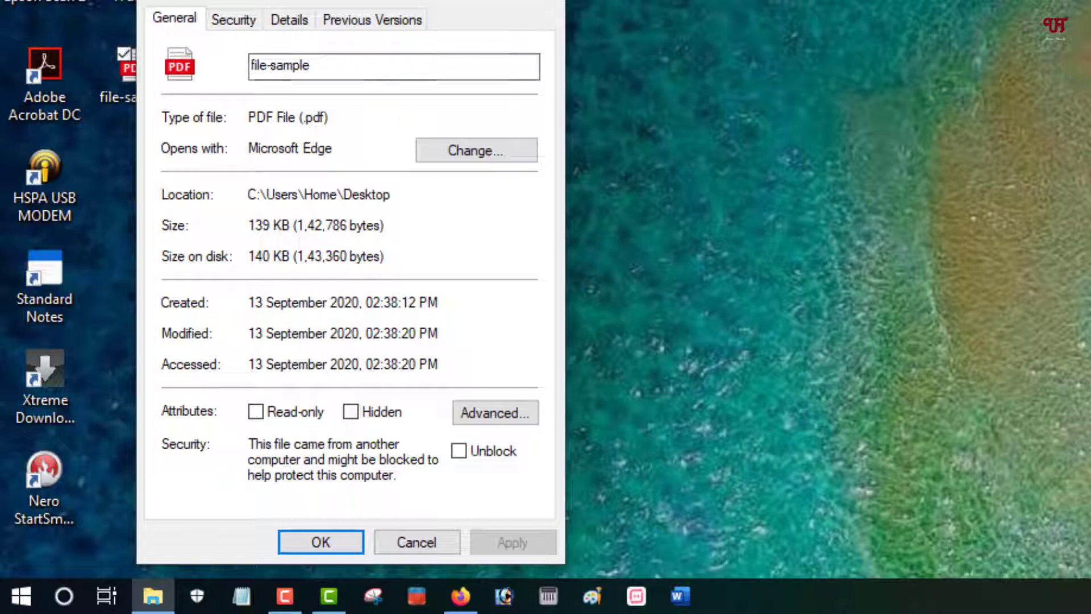
{"action": "left_click", "coordinate": [547, 2]}
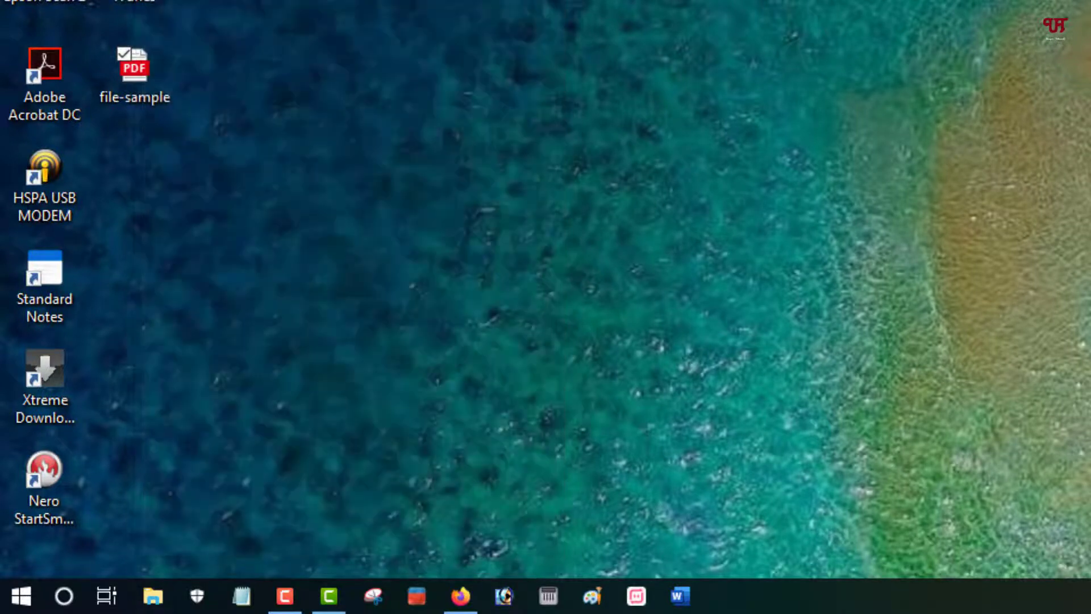
Open the file-sample PDF from the desktop in LibreOffice Draw
{"action": "right_click", "coordinate": [148, 74]}
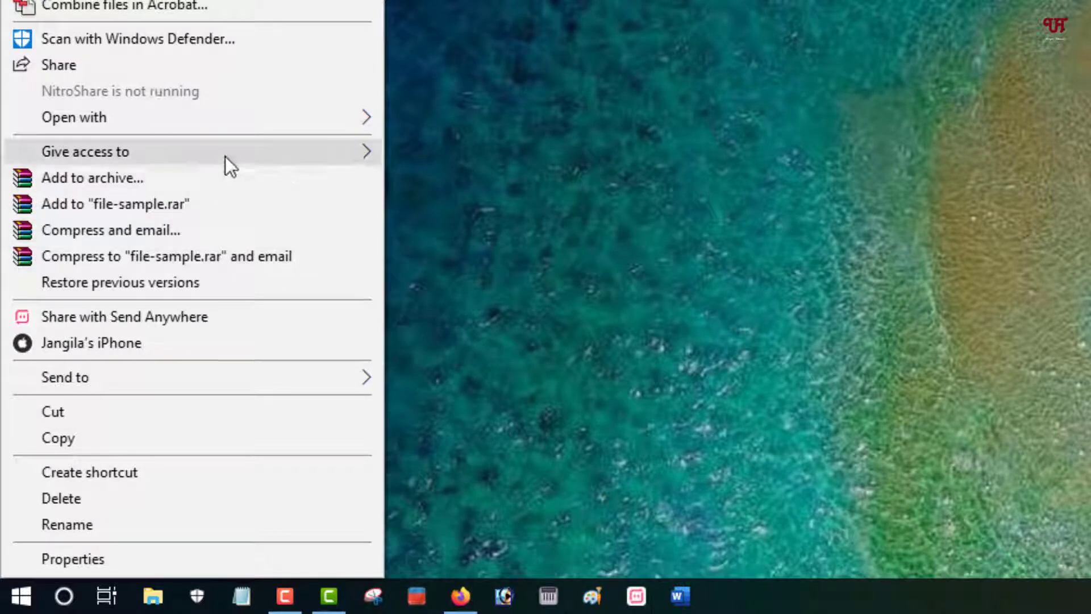
{"action": "mouse_move", "coordinate": [229, 116]}
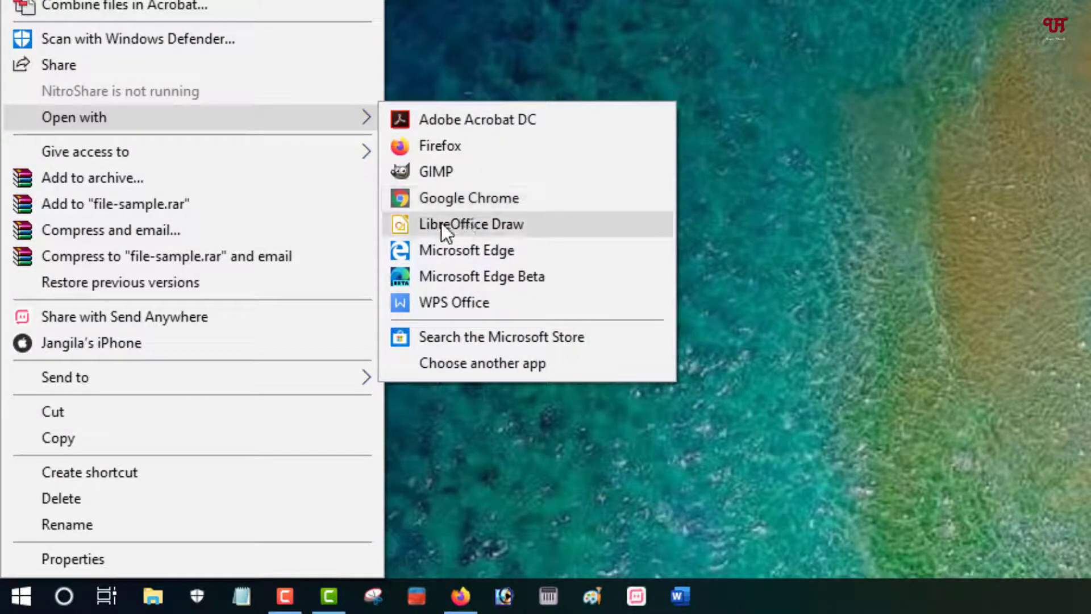
{"action": "left_click", "coordinate": [497, 225]}
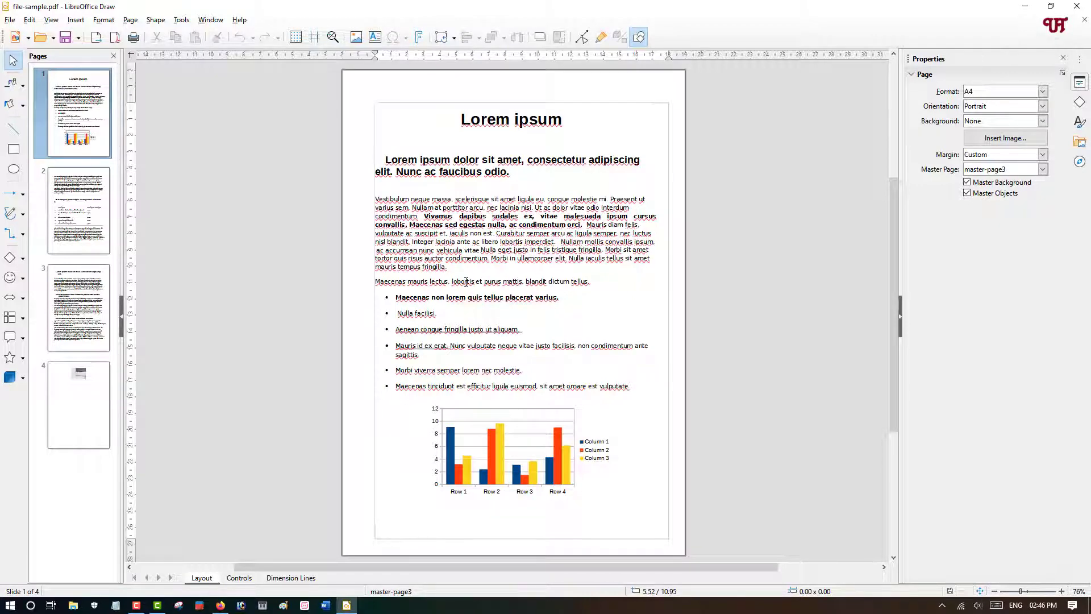
Change the page 1 title to "Lorem iprty" by replacing its last three letters with "rty"
{"action": "scroll", "coordinate": [466, 282], "scroll_direction": "down", "scroll_amount": 2}
{"action": "scroll", "coordinate": [466, 282], "scroll_direction": "up", "scroll_amount": 5}
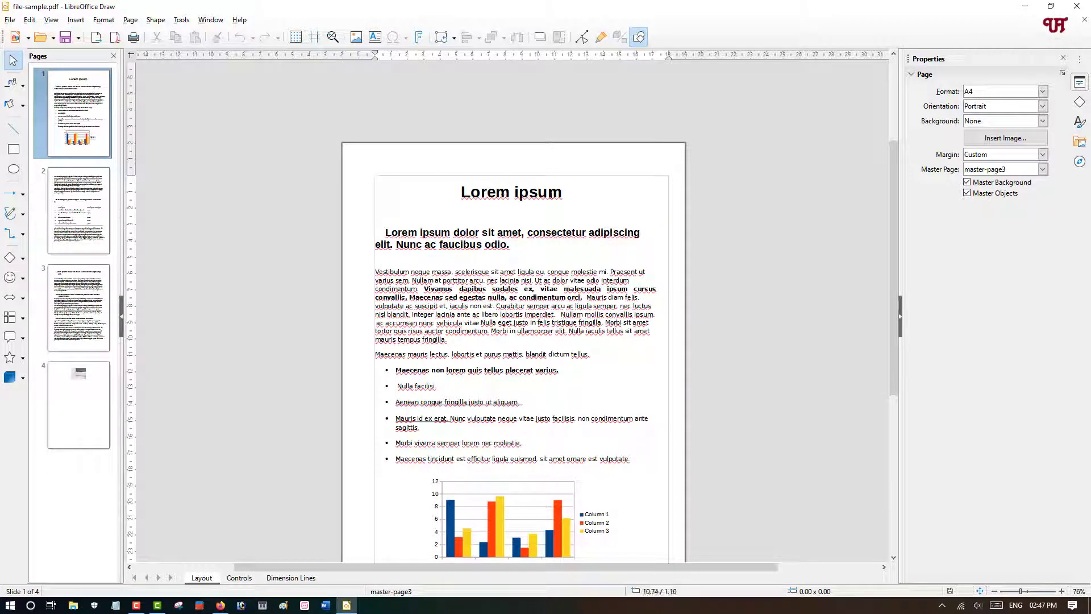
{"action": "double_click", "coordinate": [545, 193]}
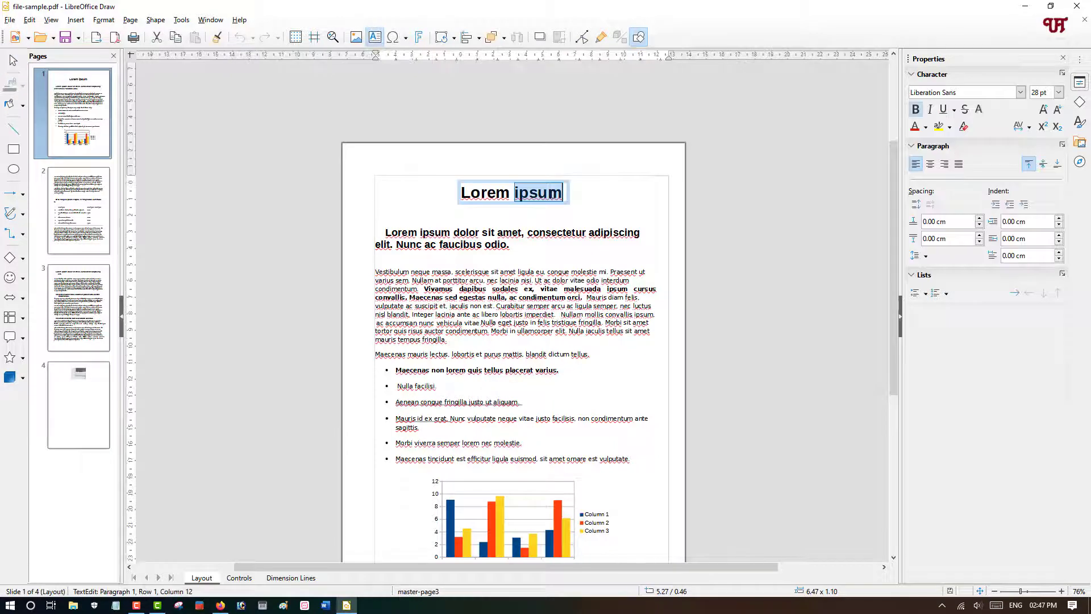
{"action": "left_click", "coordinate": [563, 194]}
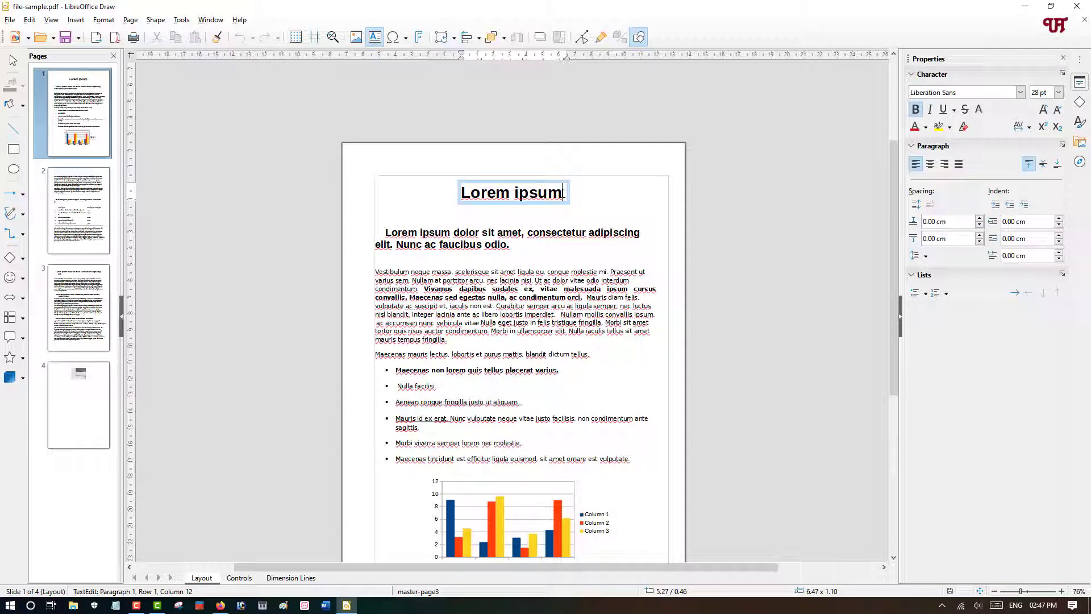
{"action": "key", "text": "BackSpace"}
{"action": "key", "text": "BackSpace"}
{"action": "key", "text": "BackSpace"}
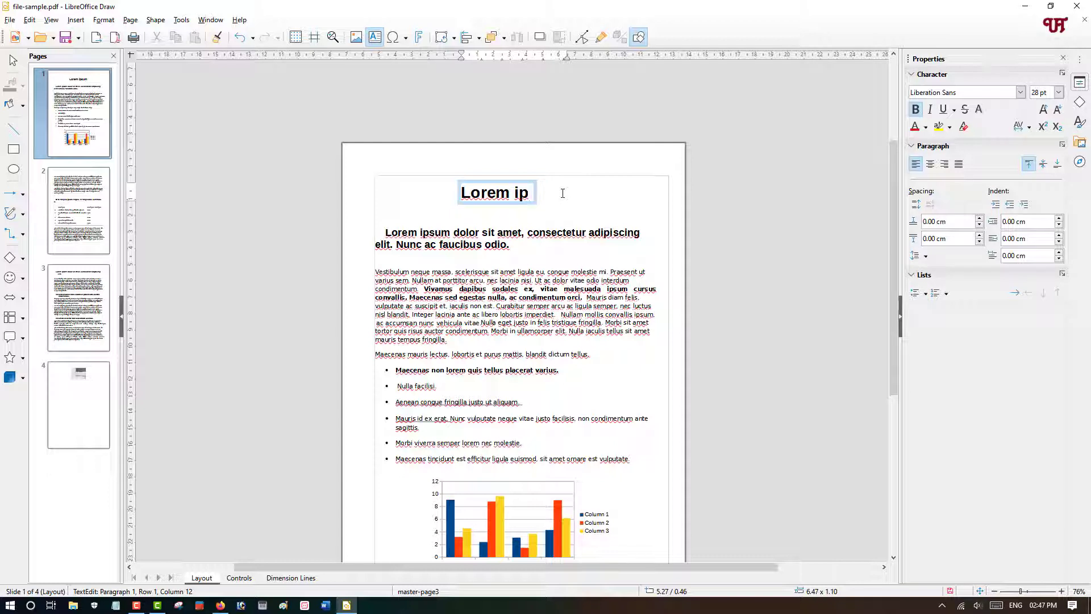
{"action": "type", "text": "rty"}
{"action": "left_click", "coordinate": [527, 306]}
Delete the "Column 1" label from the bar chart's legend on page 1
{"action": "scroll", "coordinate": [518, 414], "scroll_direction": "down", "scroll_amount": 3}
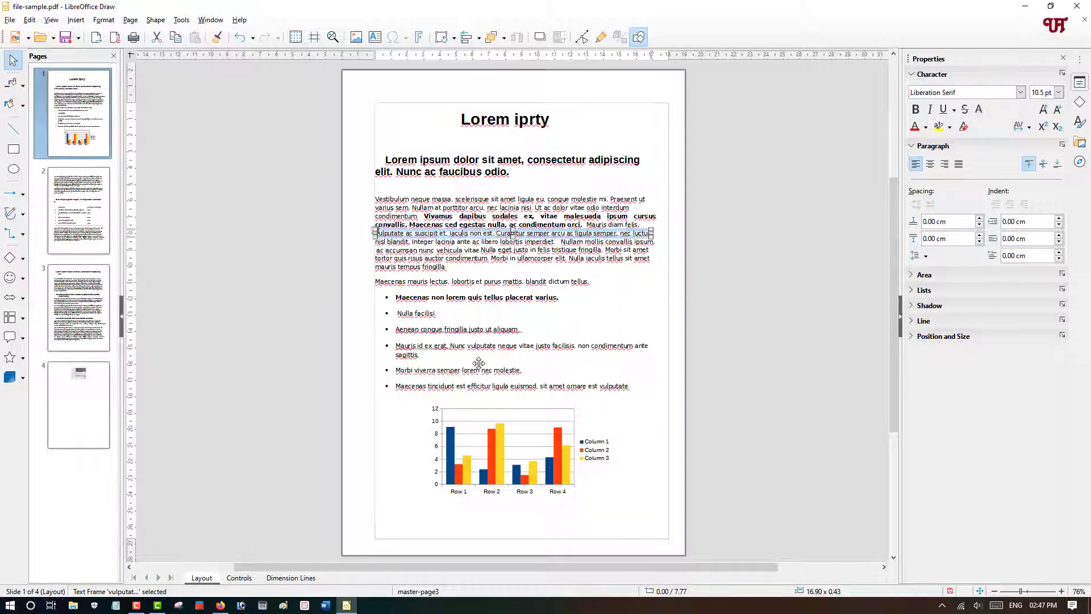
{"action": "scroll", "coordinate": [479, 362], "scroll_direction": "down", "scroll_amount": 3}
{"action": "left_click", "coordinate": [499, 361]}
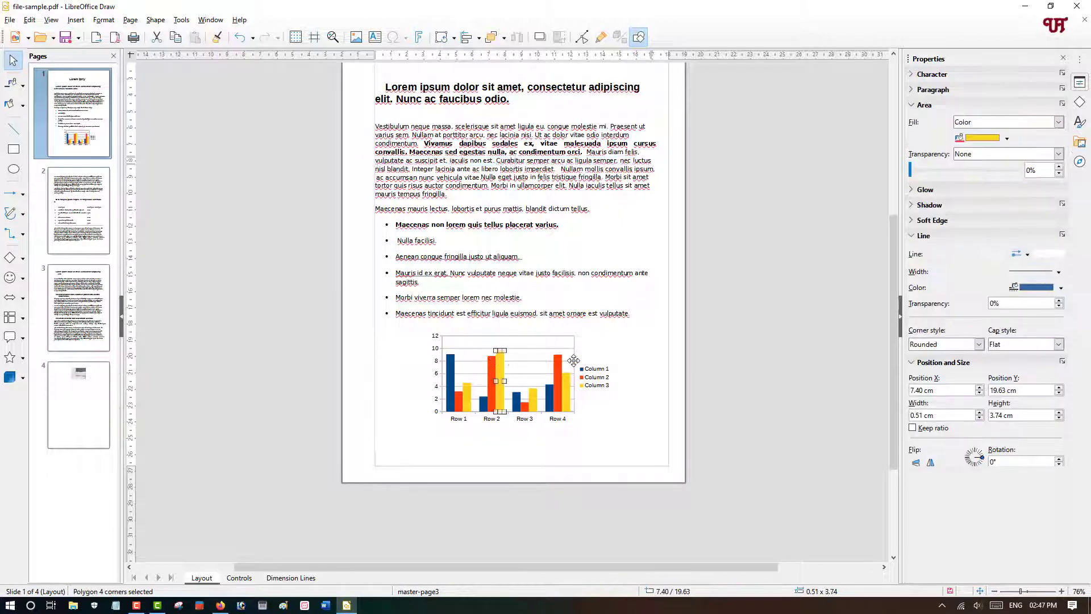
{"action": "left_click", "coordinate": [597, 377]}
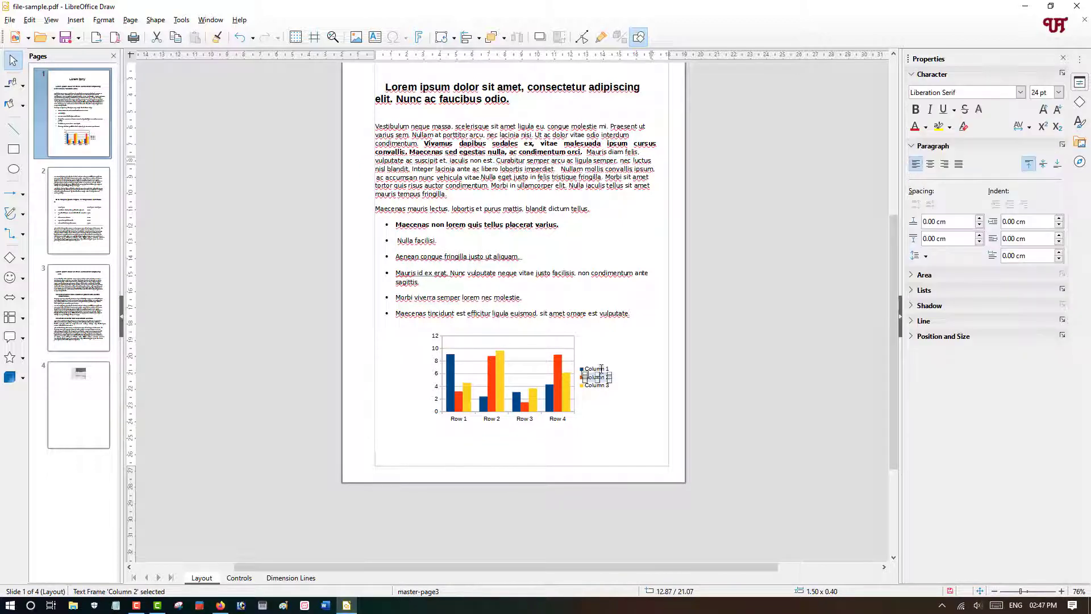
{"action": "left_click", "coordinate": [601, 369]}
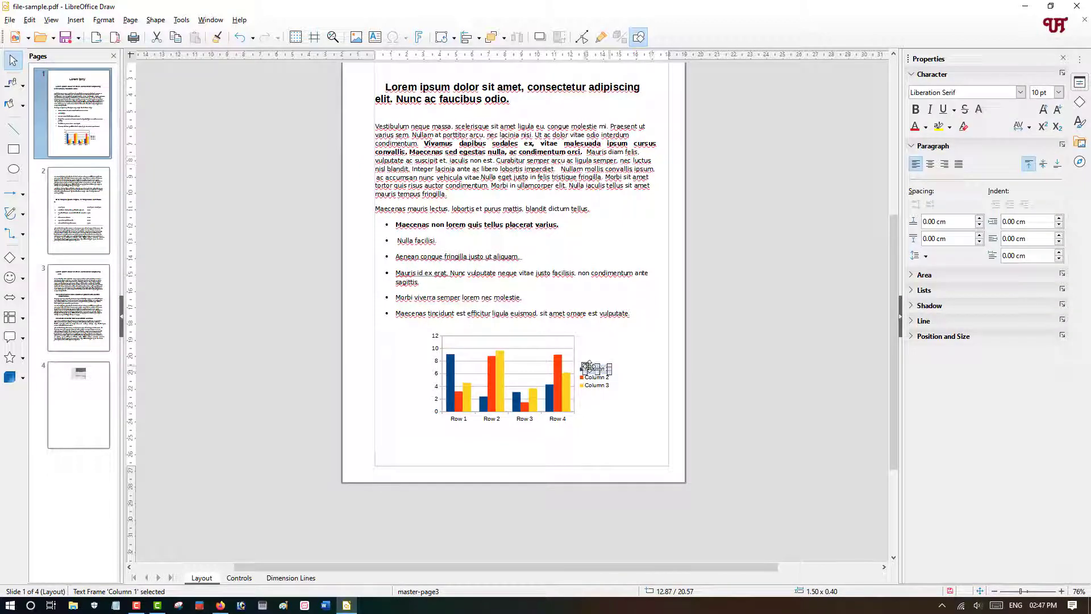
{"action": "key", "text": "Delete"}
{"action": "left_click", "coordinate": [619, 358]}
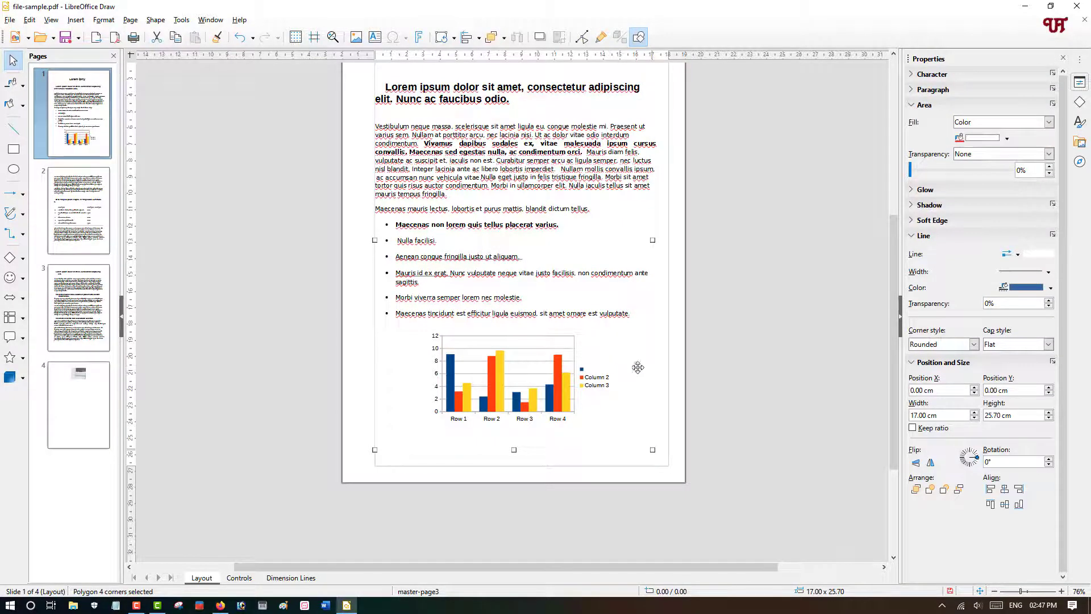
{"action": "scroll", "coordinate": [437, 349], "scroll_direction": "up", "scroll_amount": 3}
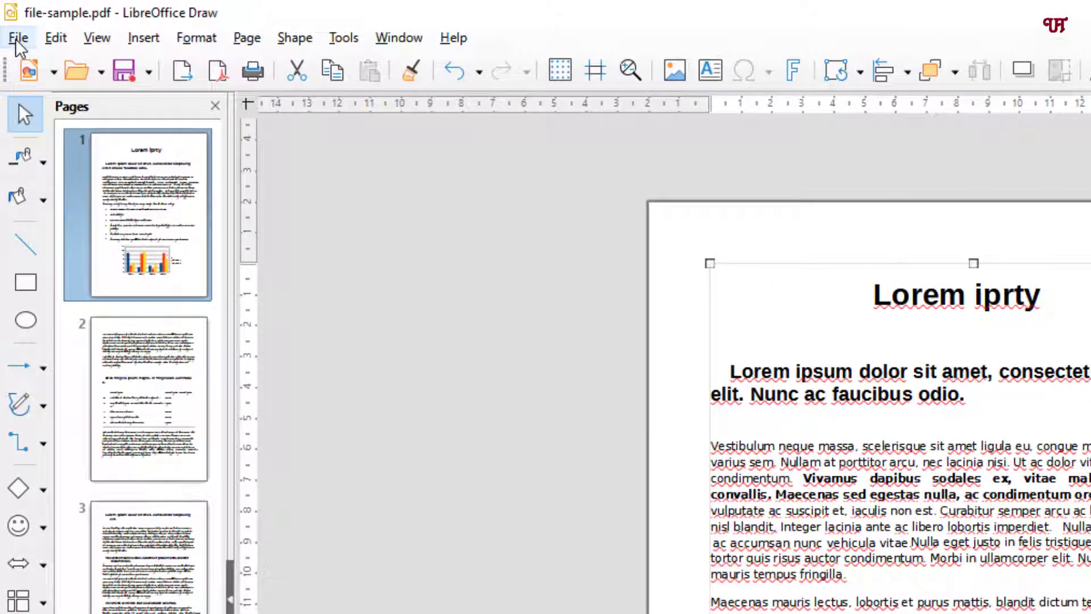
Export the document to the Desktop as the PDF file-sample, replacing the existing file and keeping the default PDF options, and minimize the window
{"action": "left_click", "coordinate": [17, 38]}
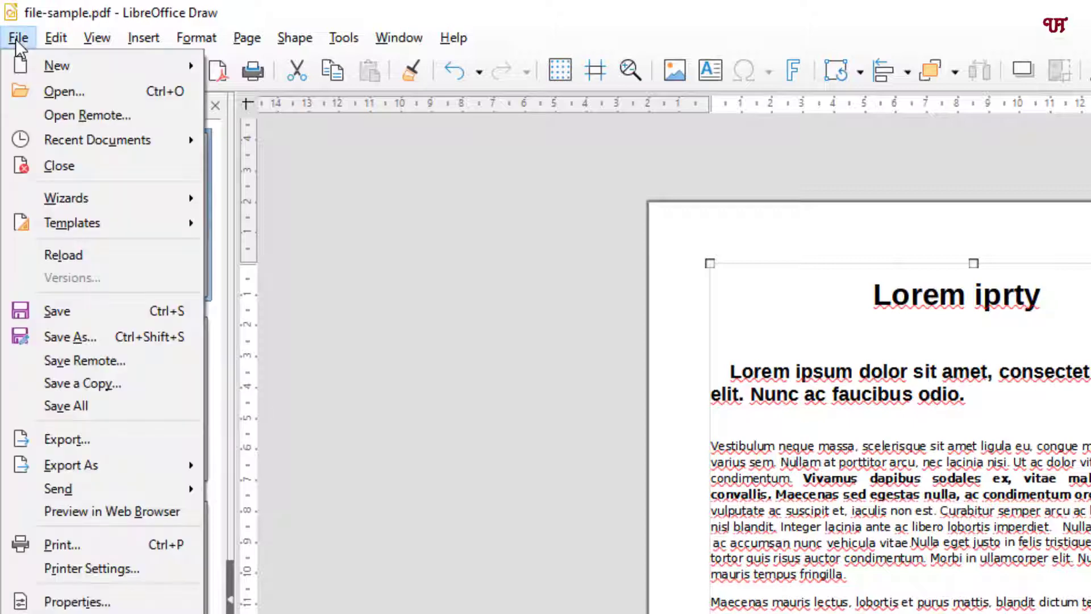
{"action": "left_click", "coordinate": [91, 438]}
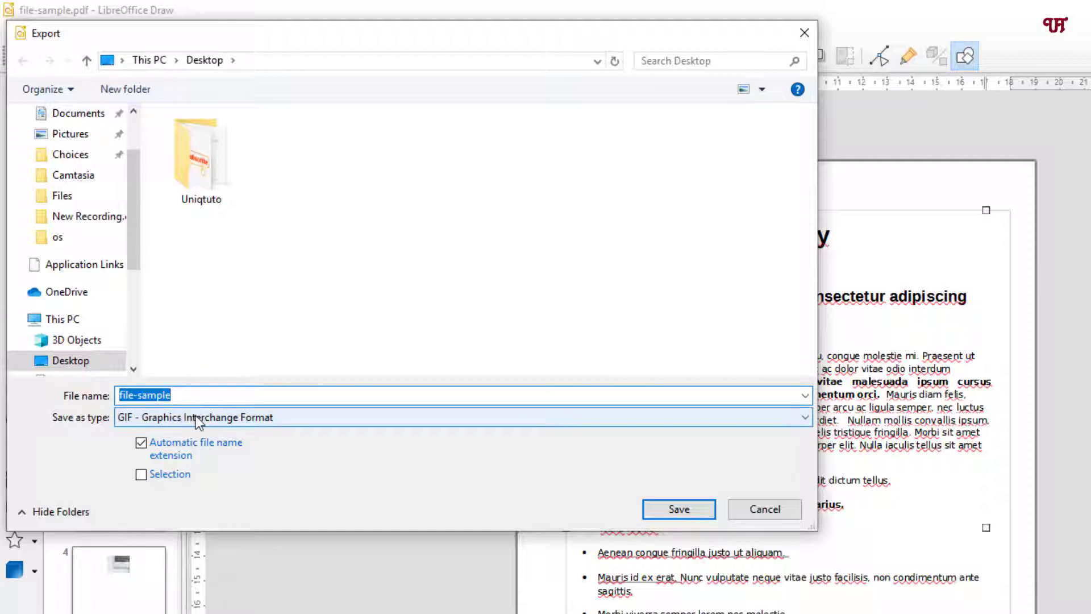
{"action": "left_click", "coordinate": [154, 423]}
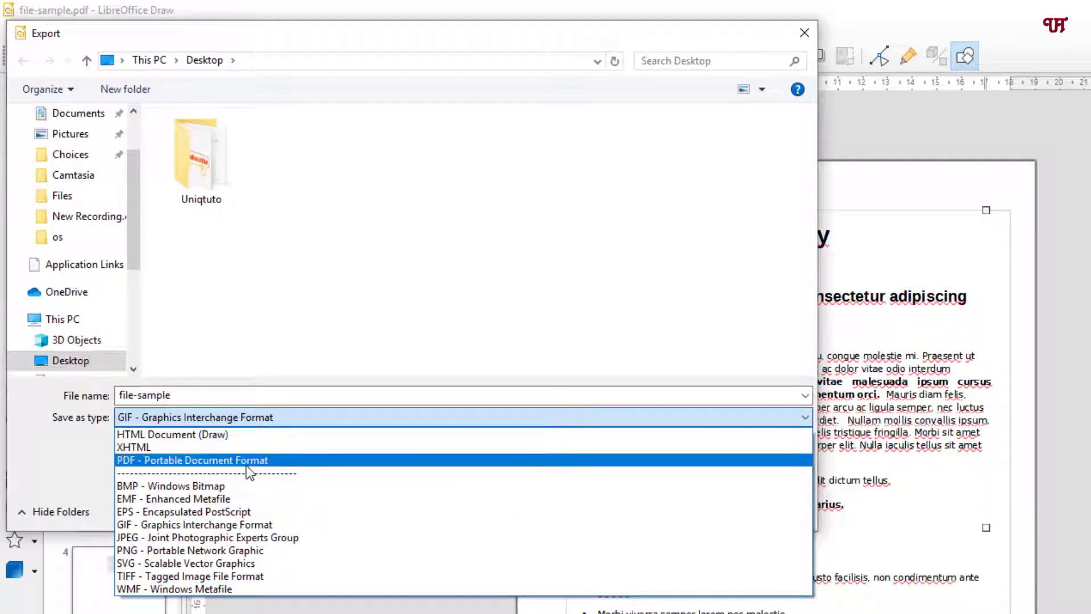
{"action": "left_click", "coordinate": [172, 460]}
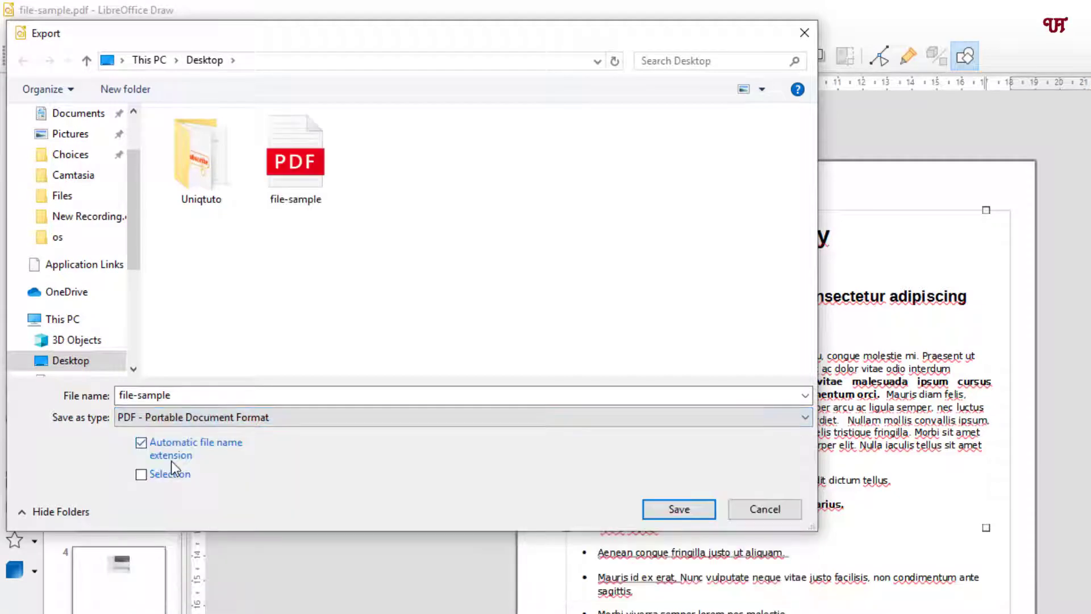
{"action": "left_click", "coordinate": [400, 417]}
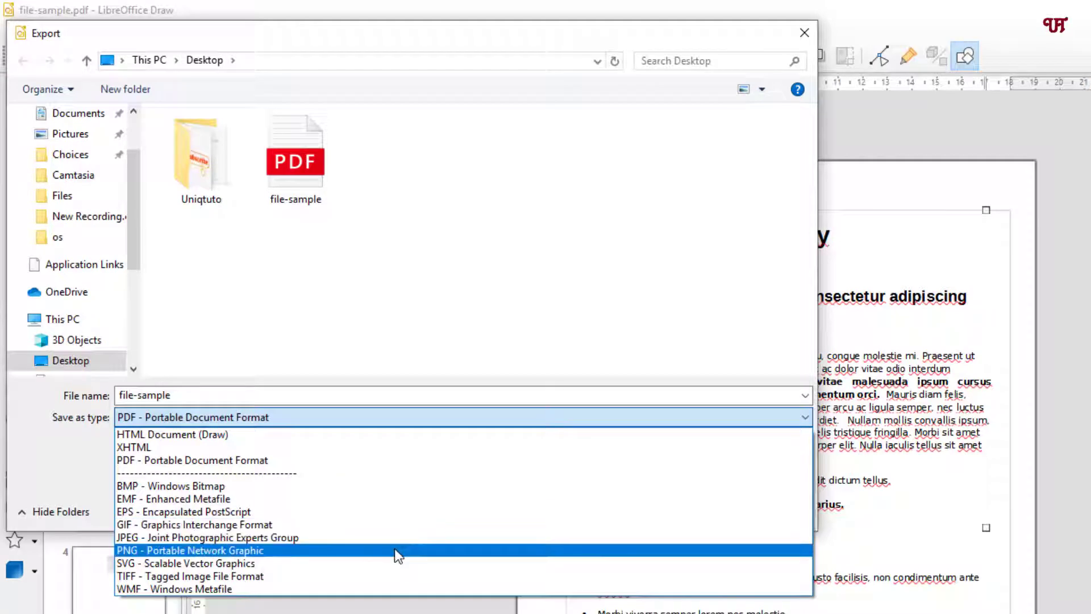
{"action": "left_click", "coordinate": [283, 459]}
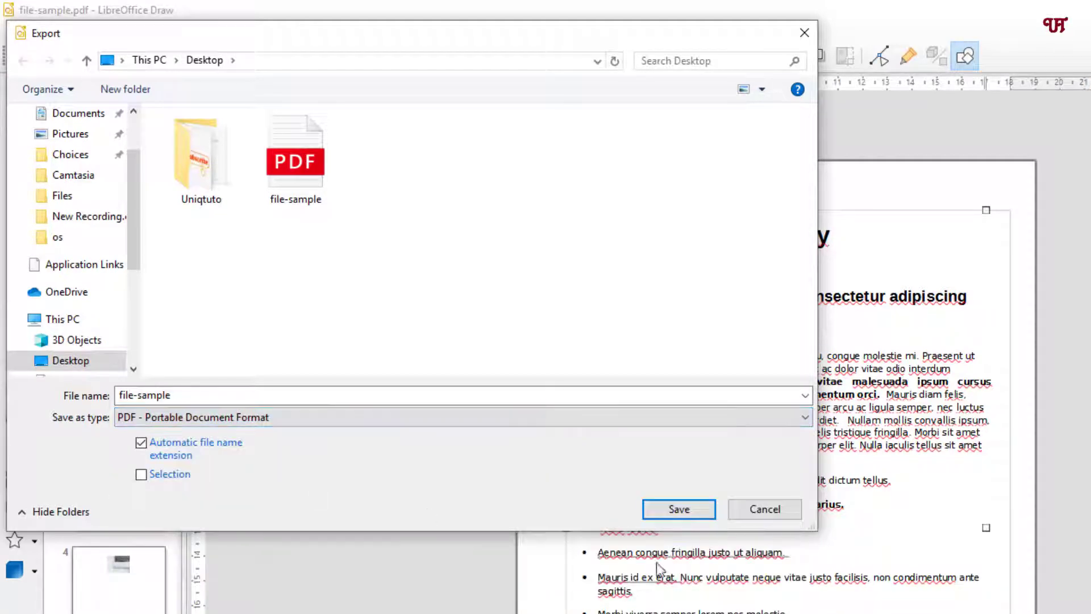
{"action": "left_click", "coordinate": [679, 508]}
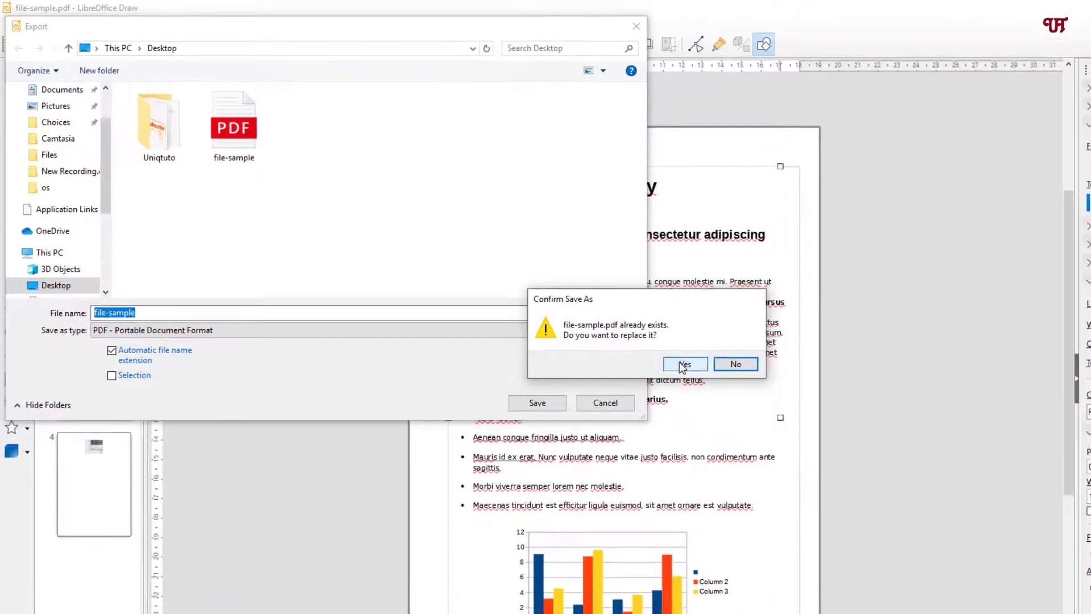
{"action": "left_click", "coordinate": [683, 364]}
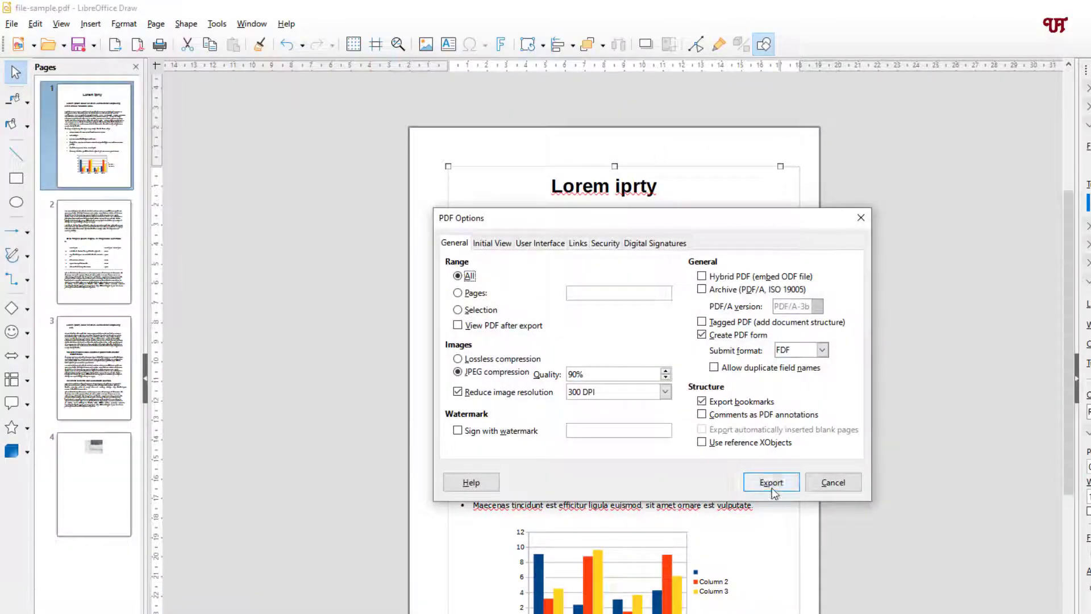
{"action": "left_click", "coordinate": [772, 483]}
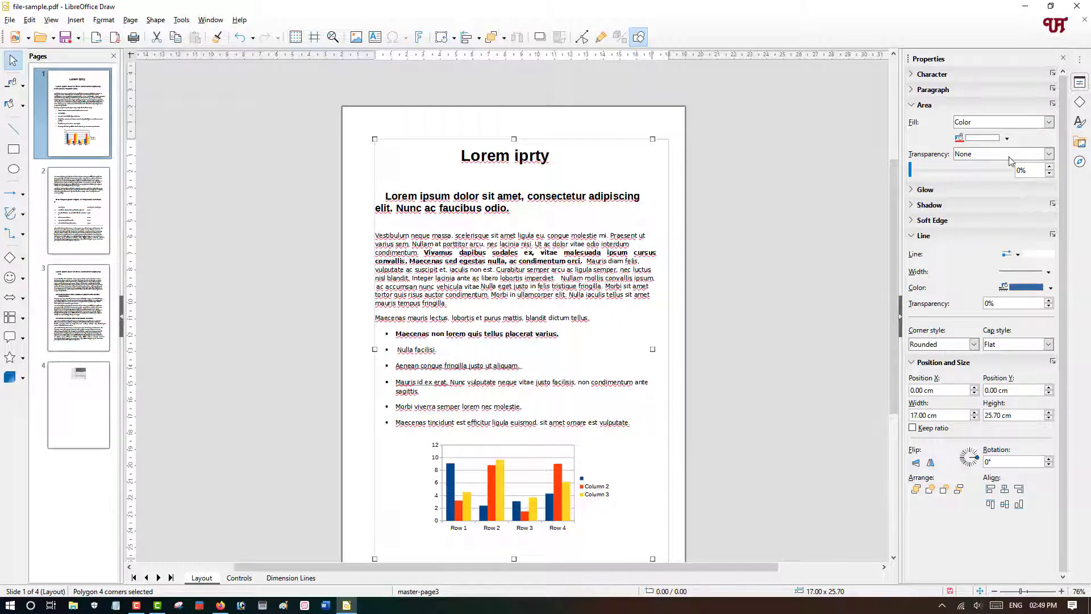
{"action": "left_click", "coordinate": [1026, 8]}
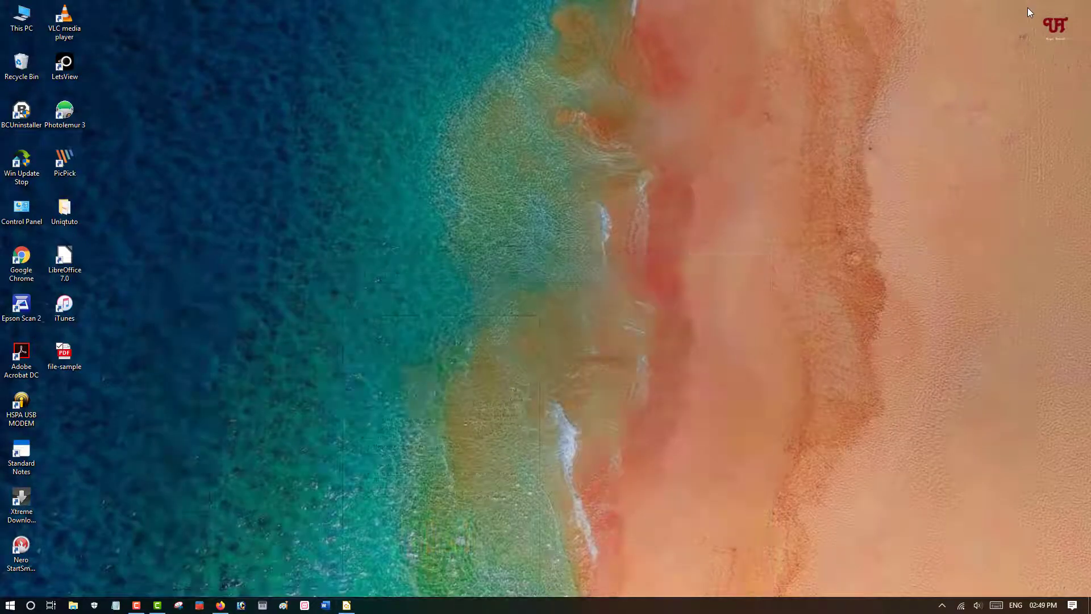